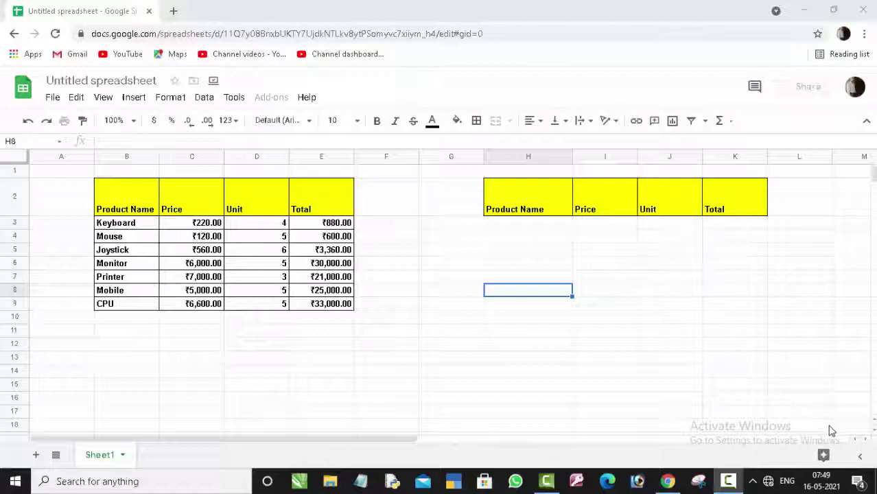
Step: Look over the sheet and inspect the formula behind the Keyboard Total
{"action": "left_click", "coordinate": [338, 420]}
{"action": "left_click", "coordinate": [161, 361]}
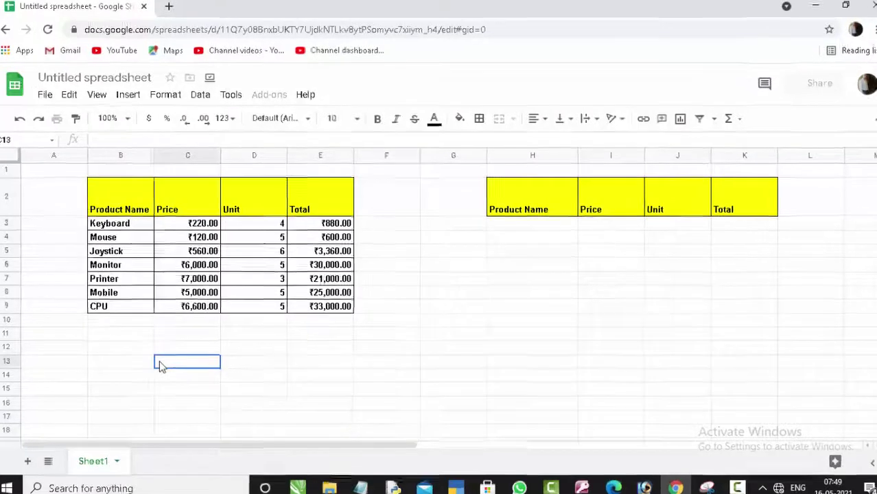
{"action": "left_click", "coordinate": [77, 197]}
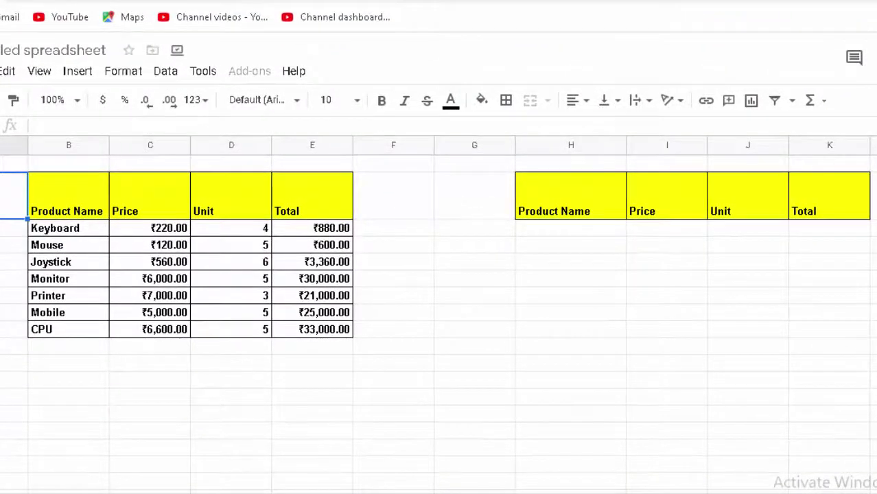
{"action": "left_click", "coordinate": [14, 245]}
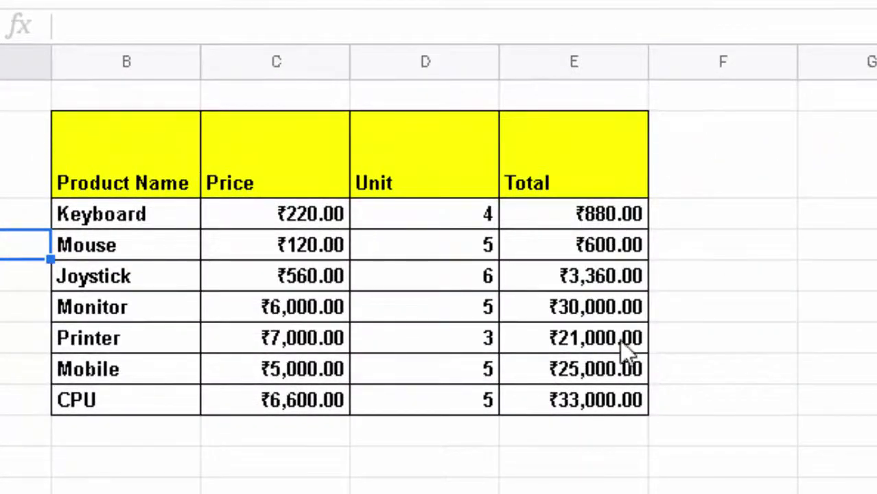
{"action": "left_click", "coordinate": [596, 211]}
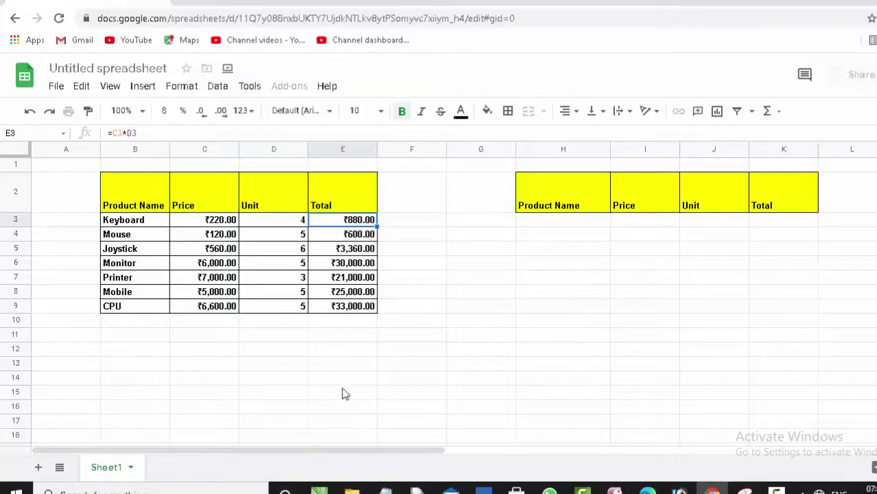
Step: Add a filter to the product table, check the Product Name options, then remove it
{"action": "left_click", "coordinate": [131, 203]}
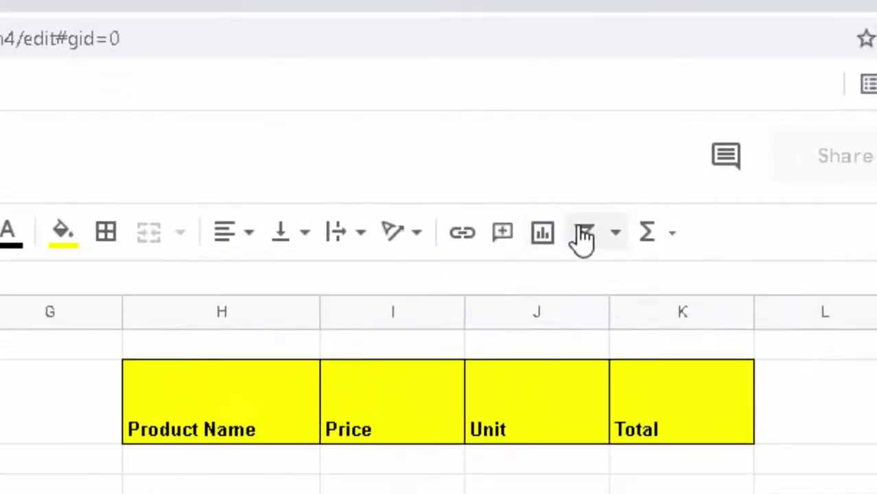
{"action": "left_click", "coordinate": [584, 233]}
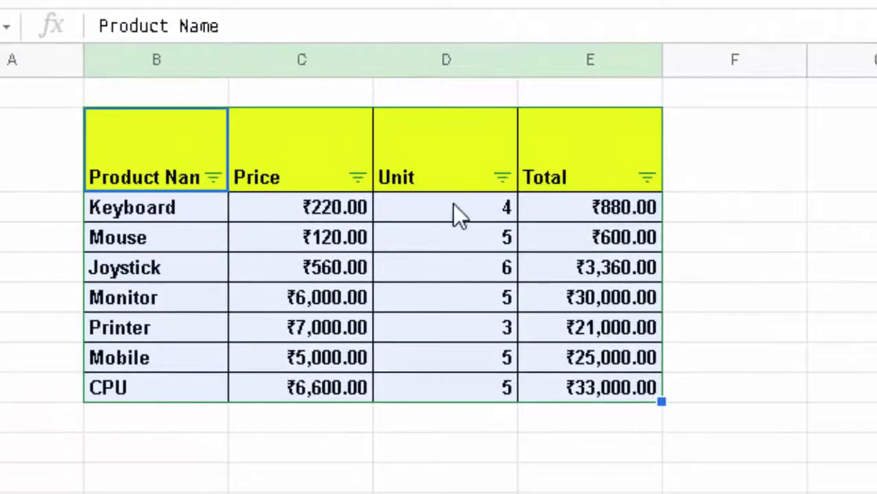
{"action": "left_click", "coordinate": [214, 178]}
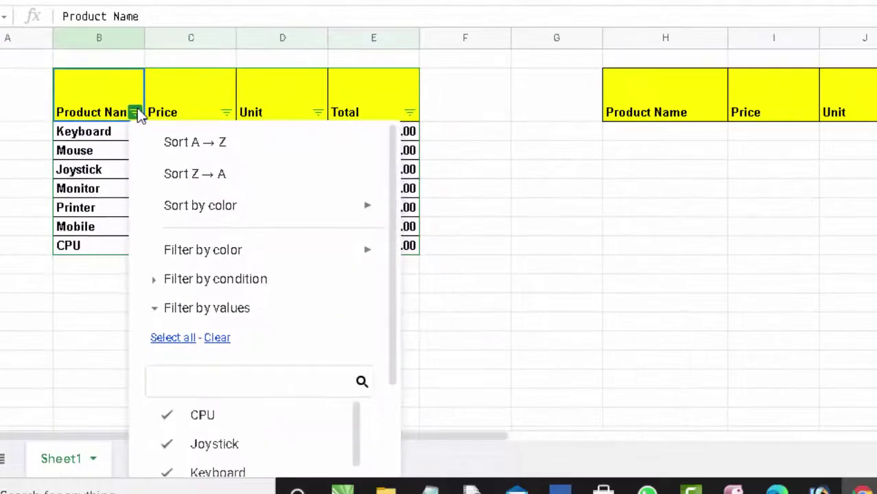
{"action": "left_click", "coordinate": [570, 290]}
{"action": "left_click", "coordinate": [111, 90]}
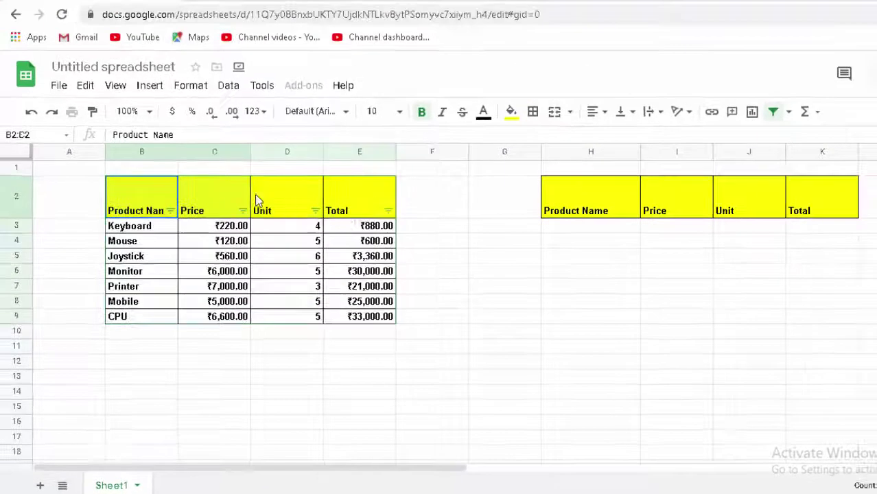
{"action": "left_click_drag", "start_coordinate": [257, 199], "coordinate": [349, 211]}
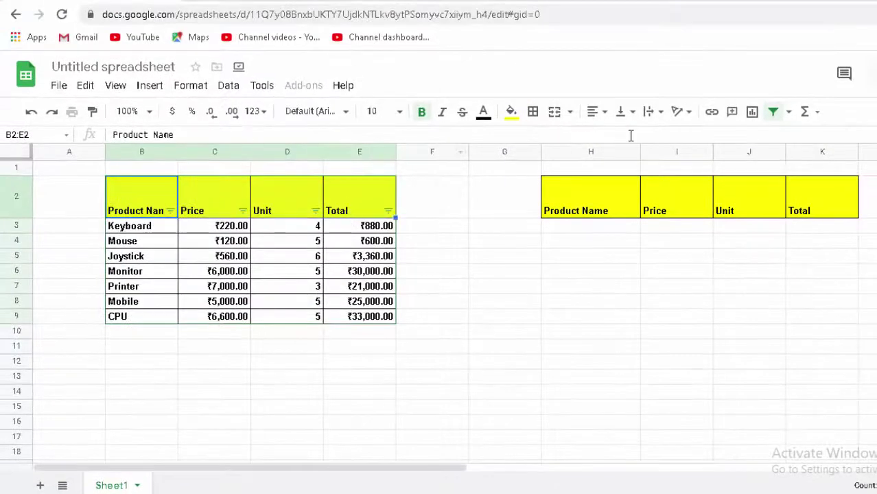
{"action": "left_click", "coordinate": [774, 113]}
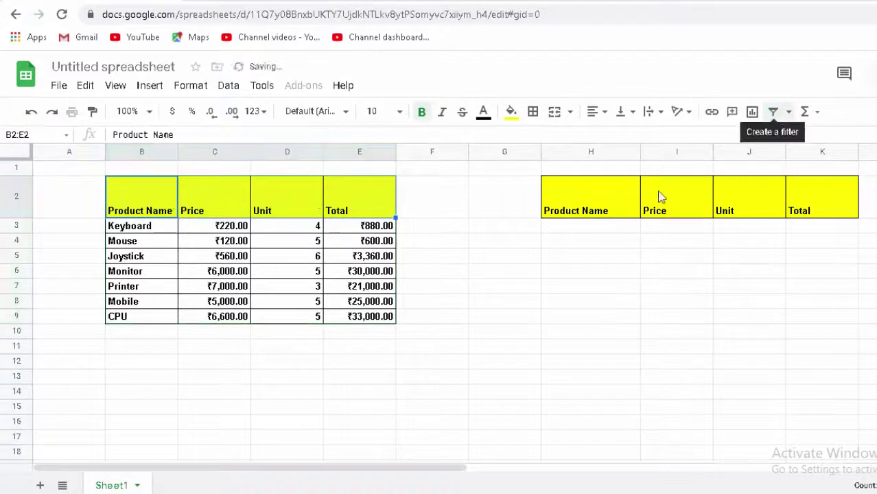
{"action": "left_click", "coordinate": [434, 390]}
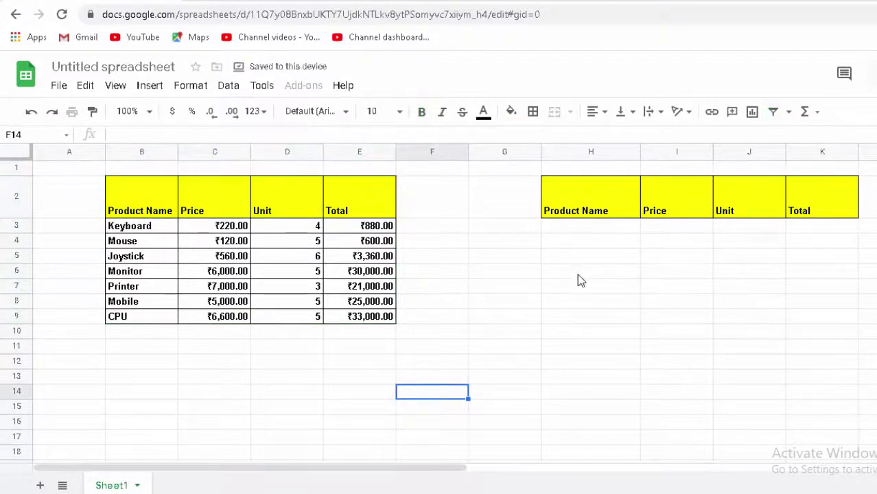
Step: Start a =FILTER( formula in H3 under the second Product Name header
{"action": "left_click", "coordinate": [589, 234]}
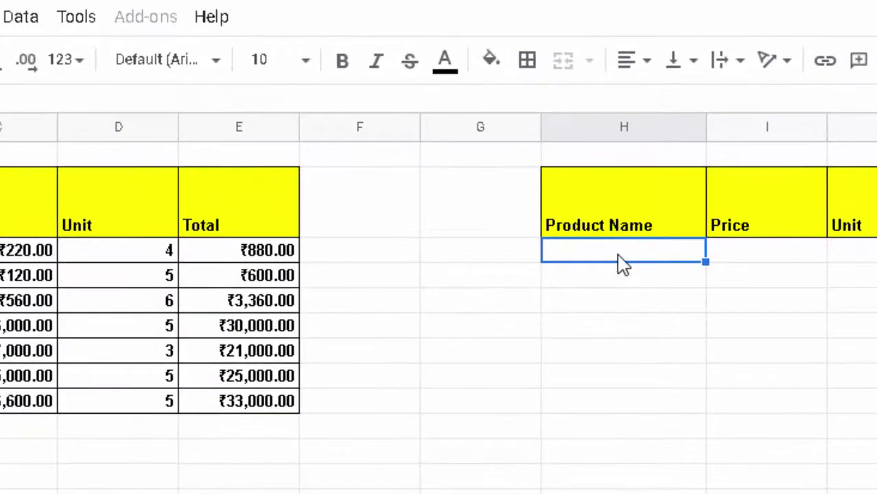
{"action": "type", "text": "="}
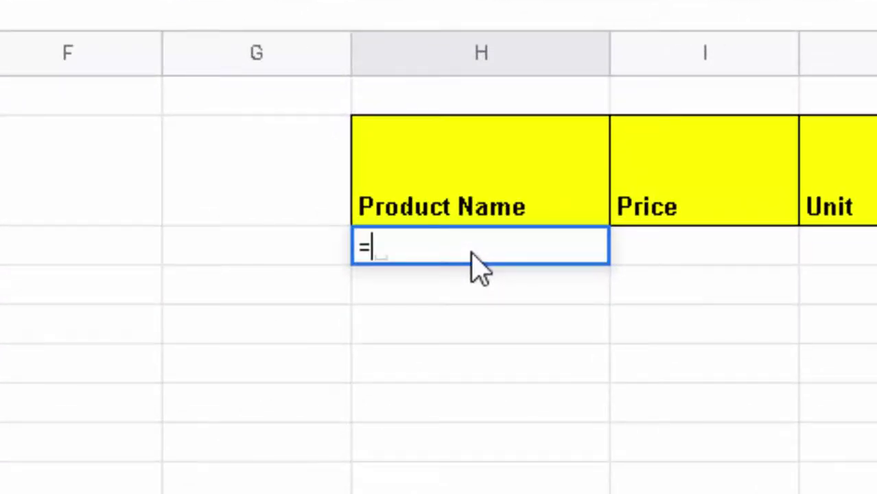
{"action": "type", "text": "f"}
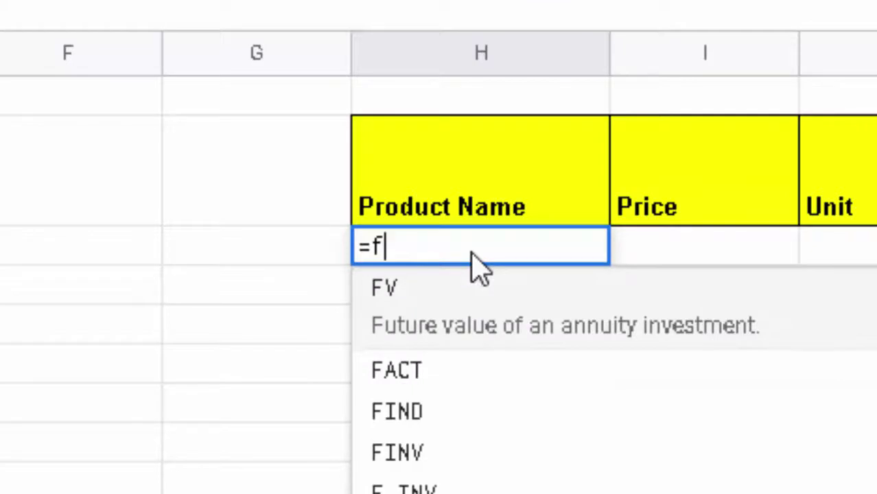
{"action": "type", "text": "ilt"}
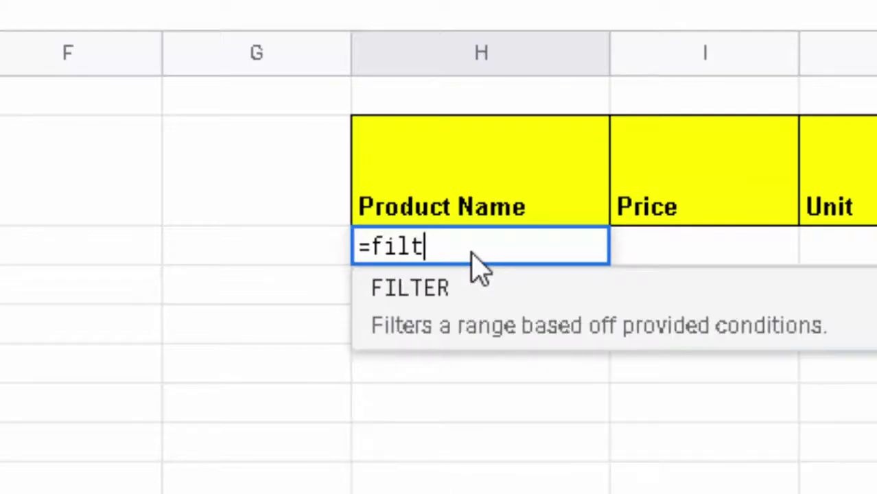
{"action": "type", "text": "er"}
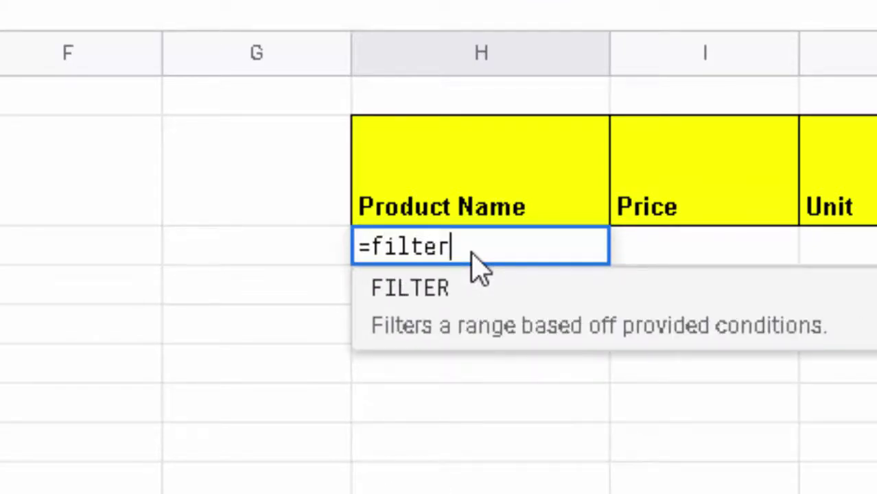
{"action": "key", "text": "Tab"}
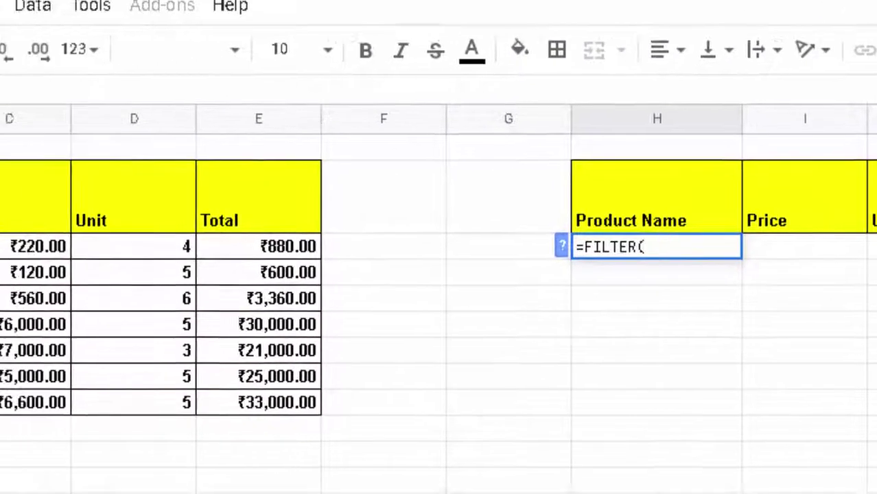
Step: Give the FILTER the range B3:E9 and the condition E3:E9<400
{"action": "left_click_drag", "start_coordinate": [62, 227], "coordinate": [138, 249]}
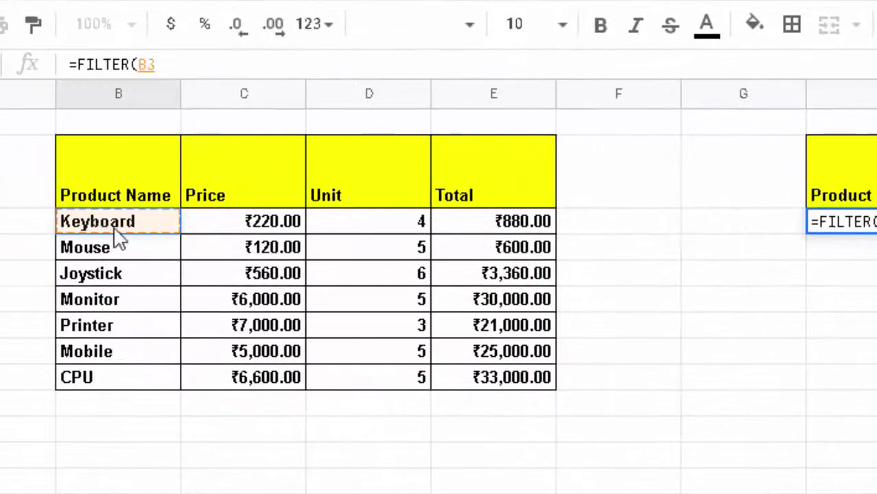
{"action": "left_click_drag", "start_coordinate": [197, 278], "coordinate": [522, 379]}
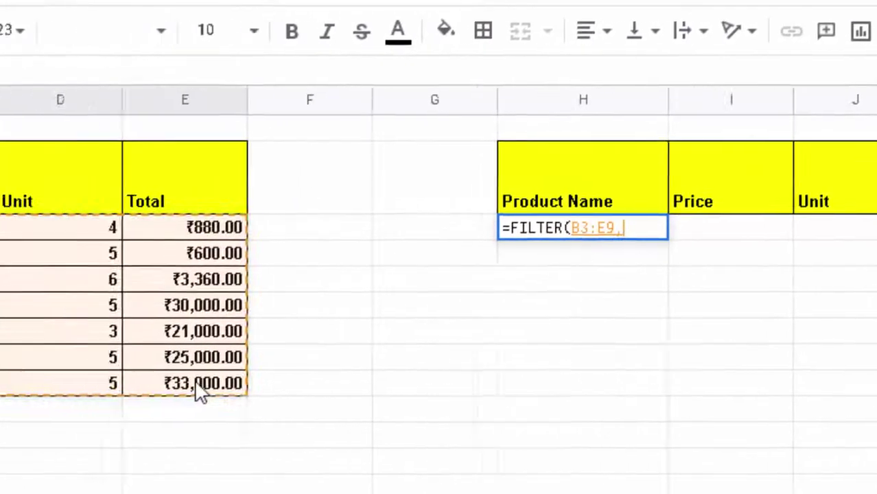
{"action": "type", "text": ","}
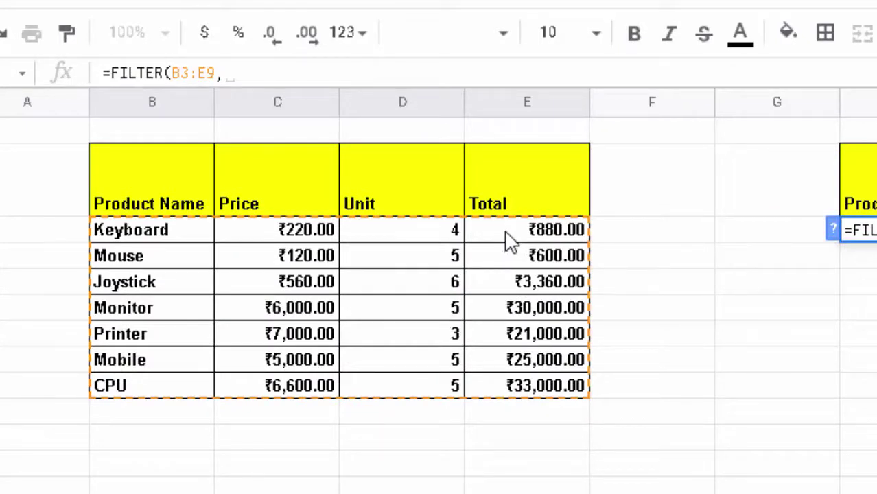
{"action": "left_click_drag", "start_coordinate": [506, 234], "coordinate": [533, 383]}
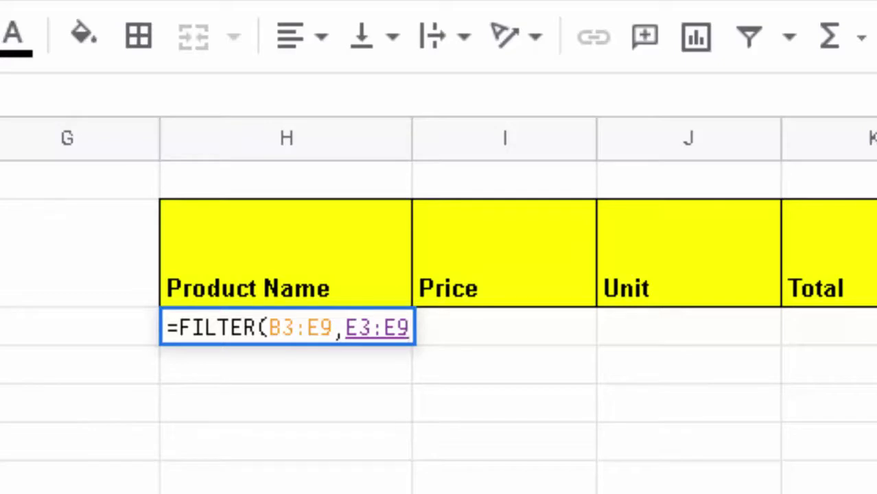
{"action": "type", "text": ">"}
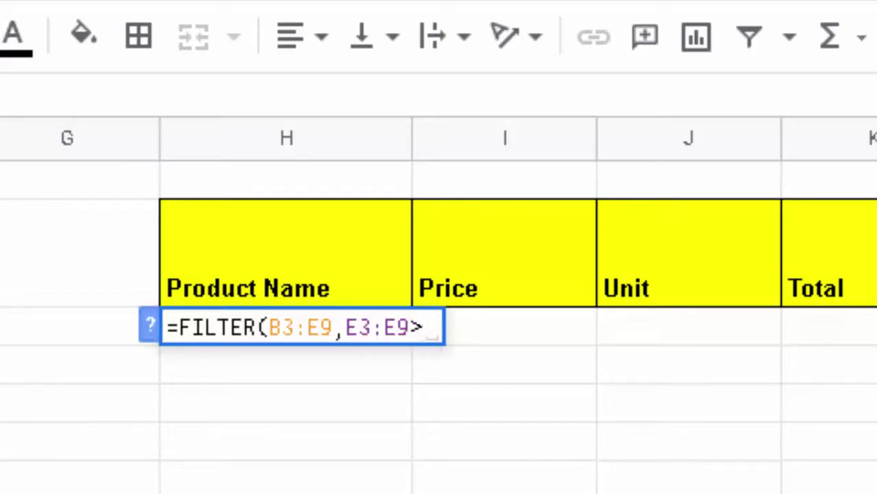
{"action": "key", "text": "BackSpace"}
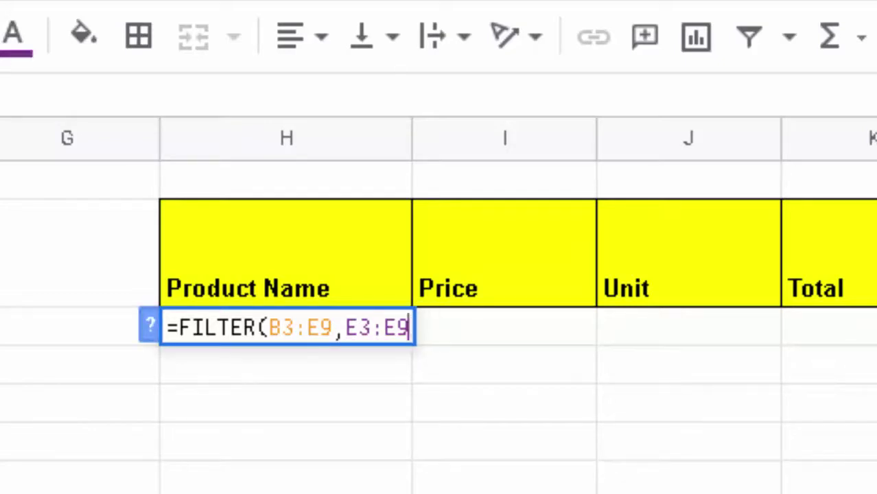
{"action": "type", "text": "<"}
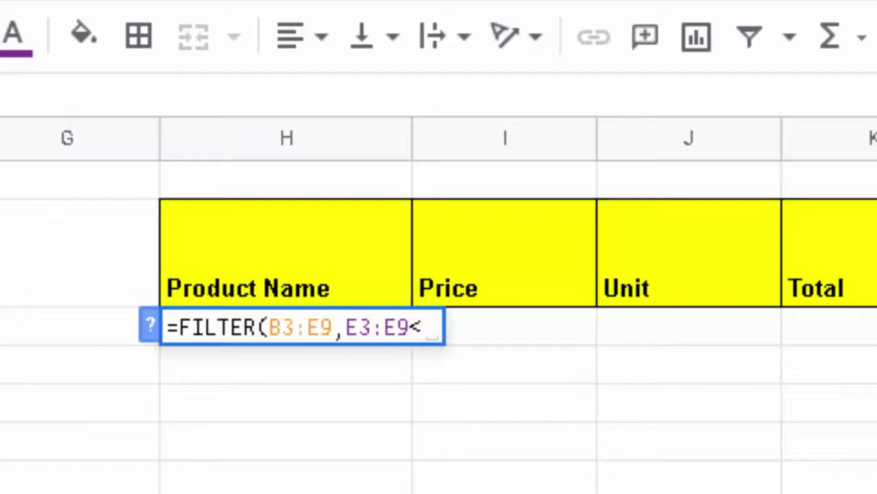
{"action": "type", "text": "4"}
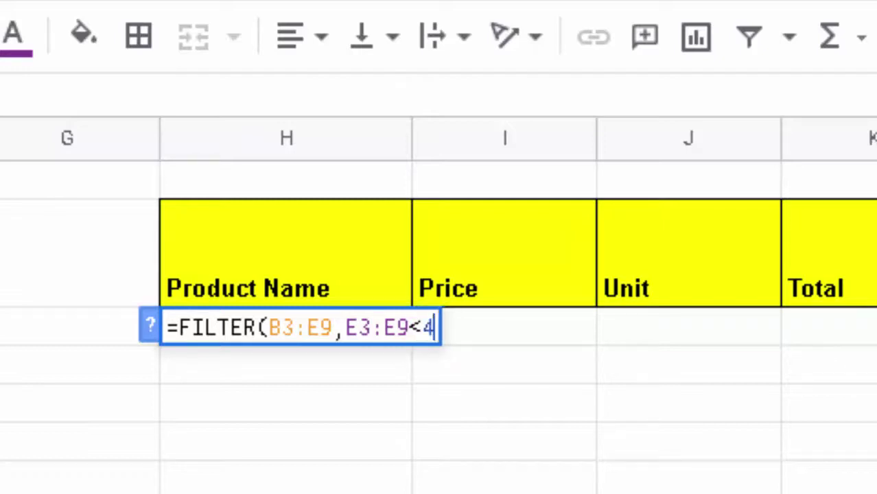
{"action": "type", "text": "00"}
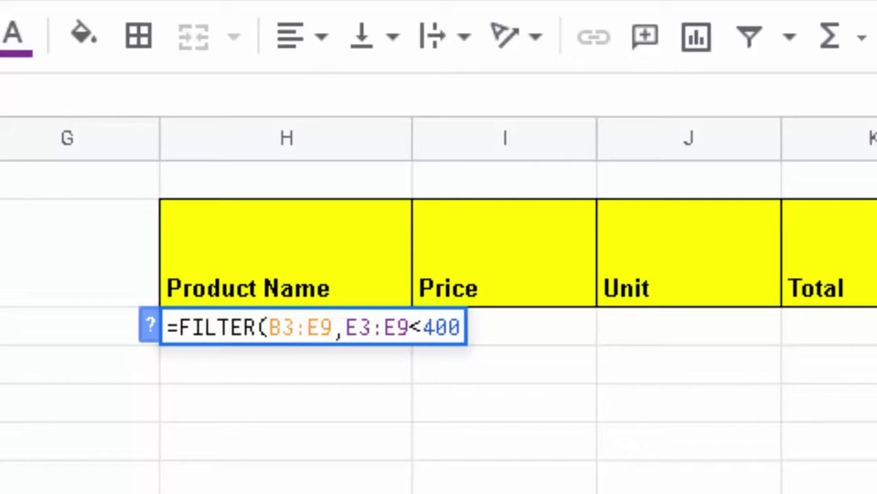
{"action": "type", "text": ")"}
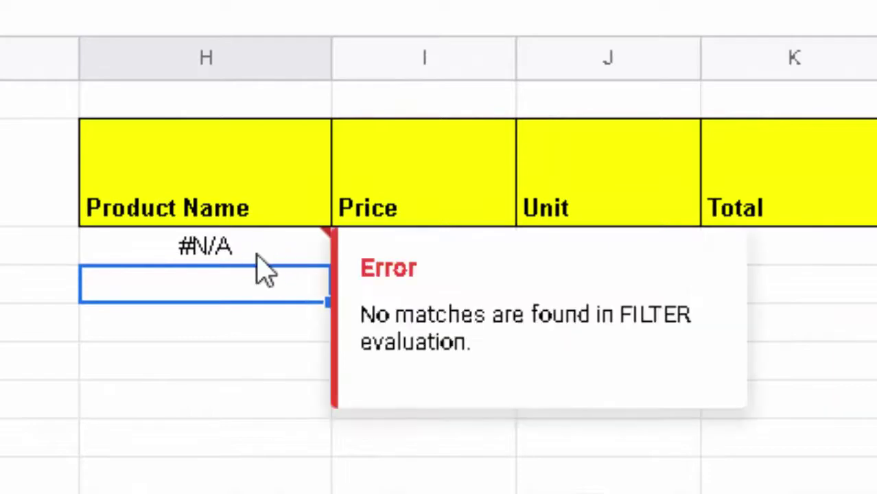
Step: Reopen the #N/A FILTER formula in H3 for editing
{"action": "left_click", "coordinate": [256, 253]}
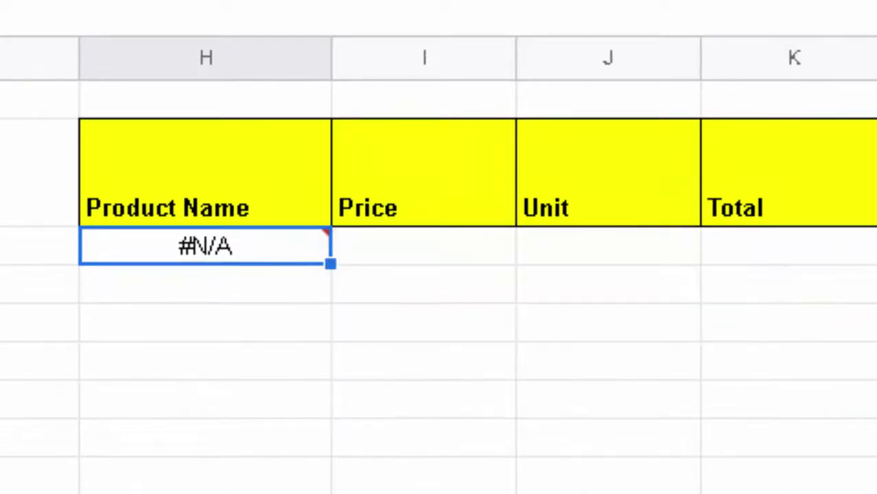
{"action": "key", "text": "F2"}
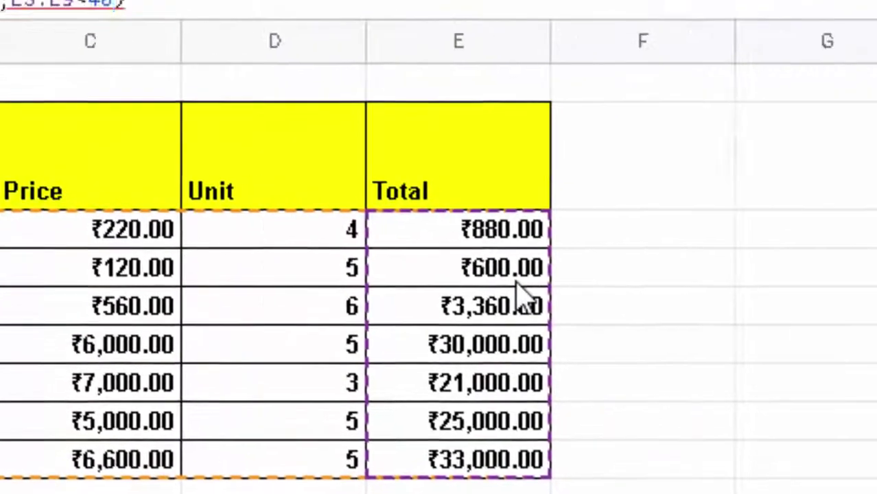
Step: Change the FILTER threshold from 400 to 650 so it returns the Mouse row
{"action": "key", "text": "BackSpace"}
{"action": "key", "text": "BackSpace"}
{"action": "key", "text": "BackSpace"}
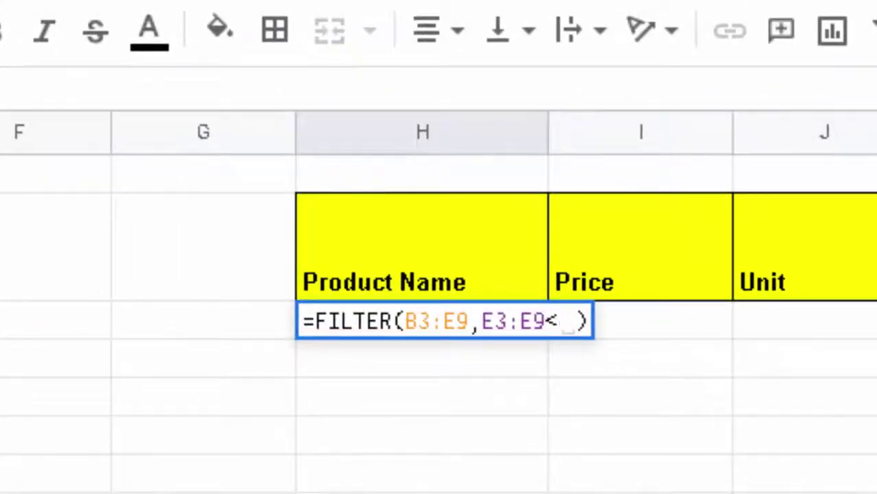
{"action": "type", "text": "650"}
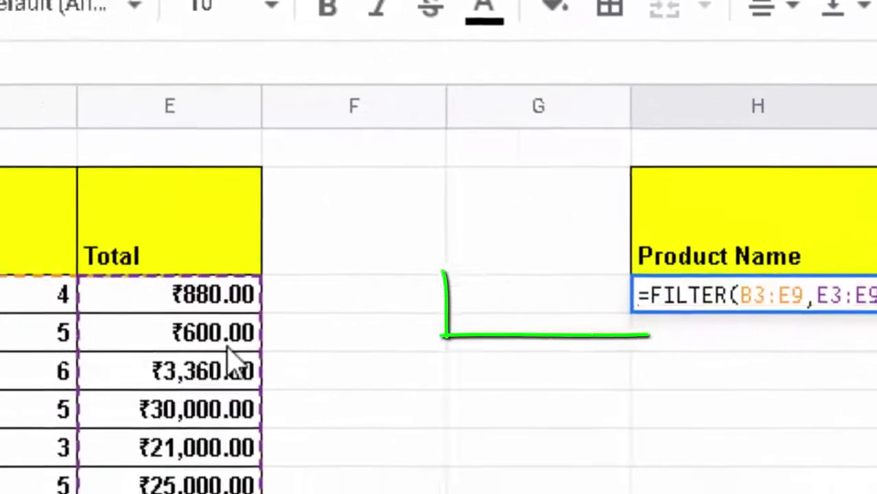
{"action": "key", "text": "Return"}
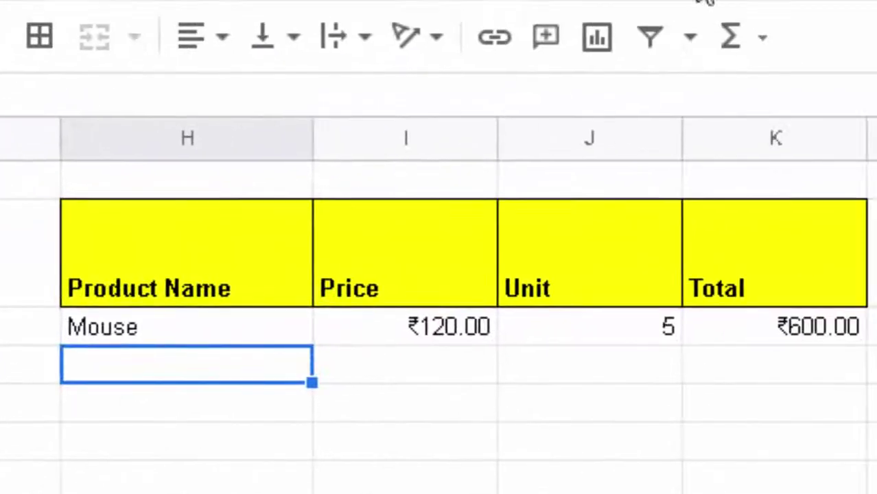
Step: Shade the source table's Mouse row light blue
{"action": "left_click_drag", "start_coordinate": [261, 336], "coordinate": [714, 320]}
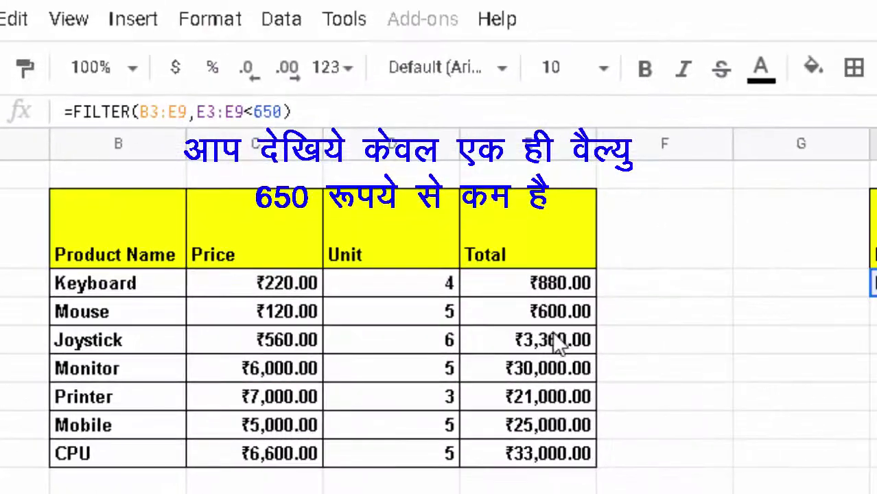
{"action": "left_click", "coordinate": [549, 310]}
{"action": "left_click_drag", "start_coordinate": [547, 311], "coordinate": [123, 314]}
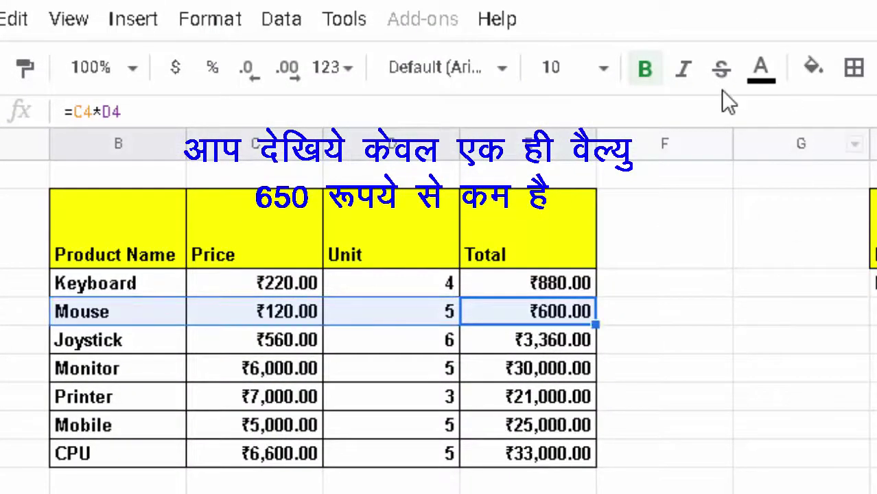
{"action": "left_click", "coordinate": [815, 68]}
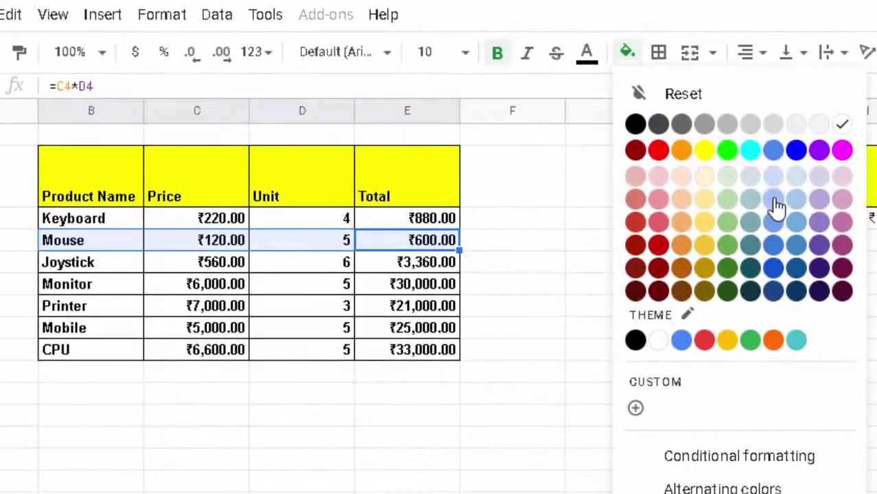
{"action": "left_click", "coordinate": [845, 230]}
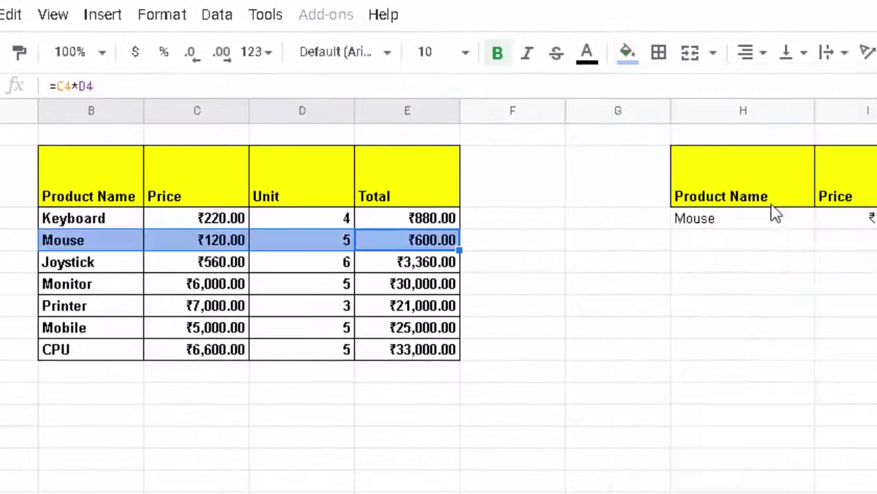
{"action": "left_click", "coordinate": [785, 381]}
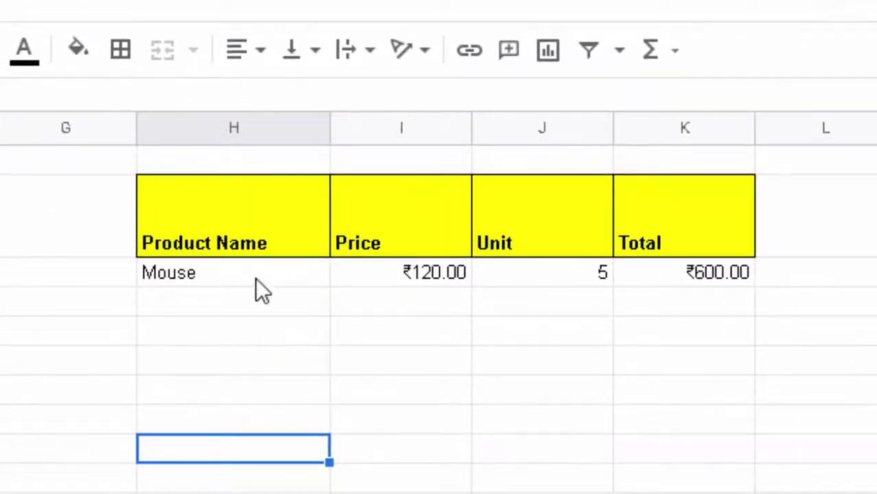
Step: Rewrite the FILTER condition as E3:E9>1000, returning Joystick, Monitor, Printer, Mobile and CPU
{"action": "left_click", "coordinate": [256, 278]}
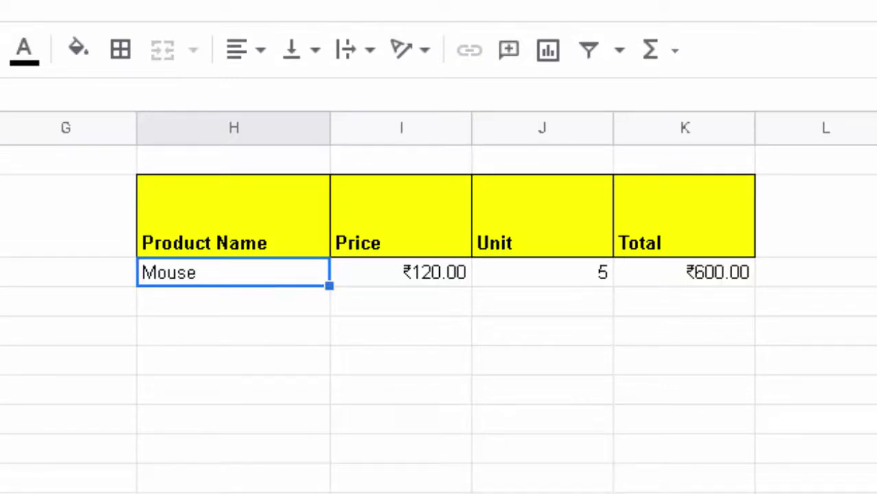
{"action": "type", "text": "=FILTER(B3:E9,E3:E9<650)"}
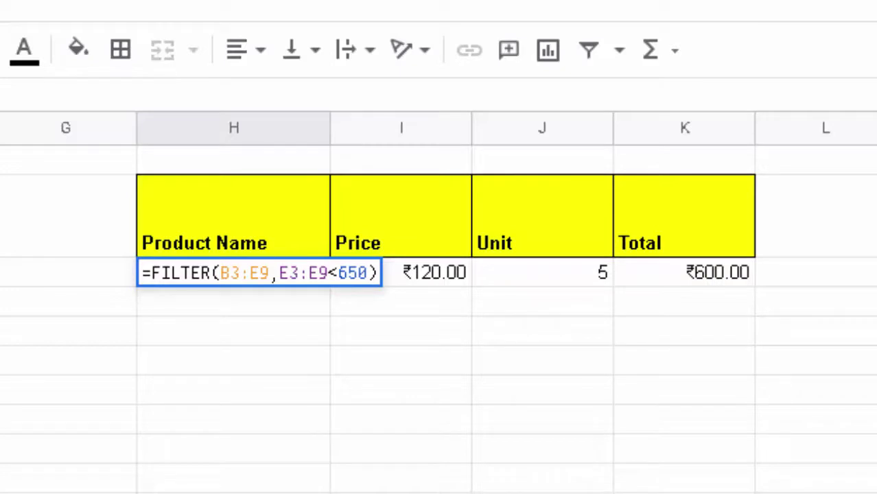
{"action": "key", "text": "BackSpace"}
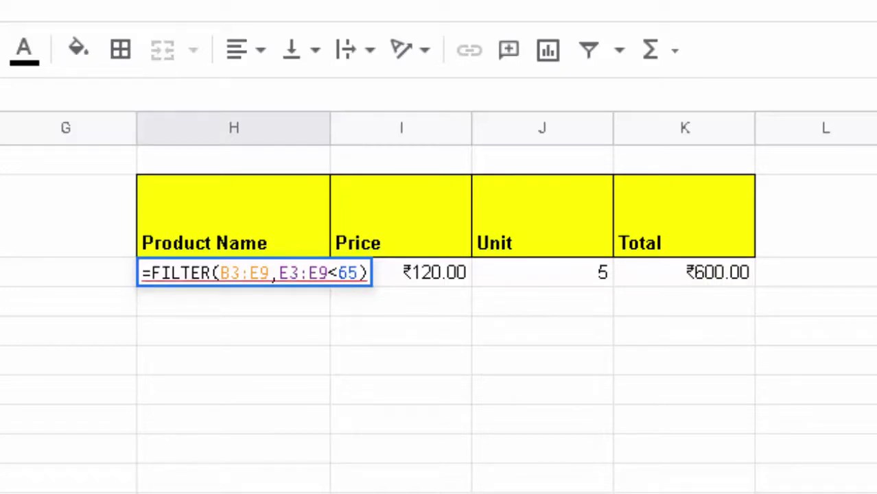
{"action": "key", "text": "BackSpace"}
{"action": "key", "text": "BackSpace"}
{"action": "key", "text": "BackSpace"}
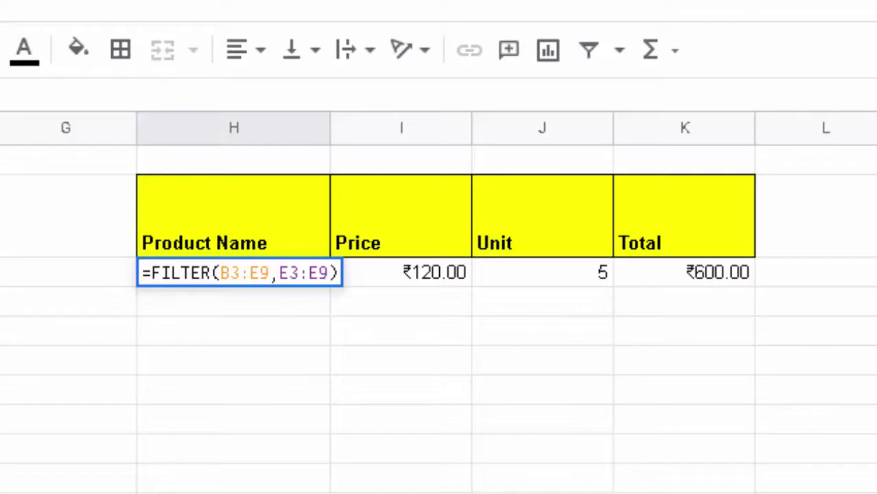
{"action": "type", "text": ">"}
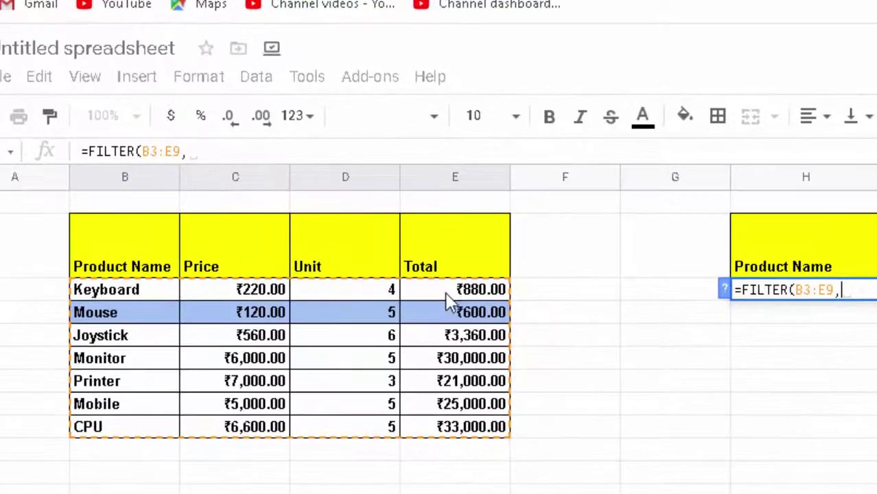
{"action": "left_click", "coordinate": [311, 200]}
{"action": "left_click_drag", "start_coordinate": [453, 292], "coordinate": [453, 426]}
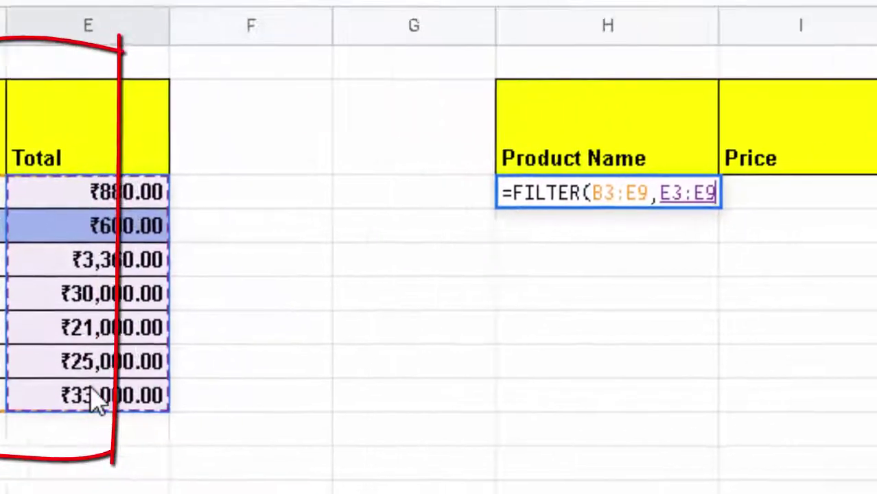
{"action": "type", "text": ">1"}
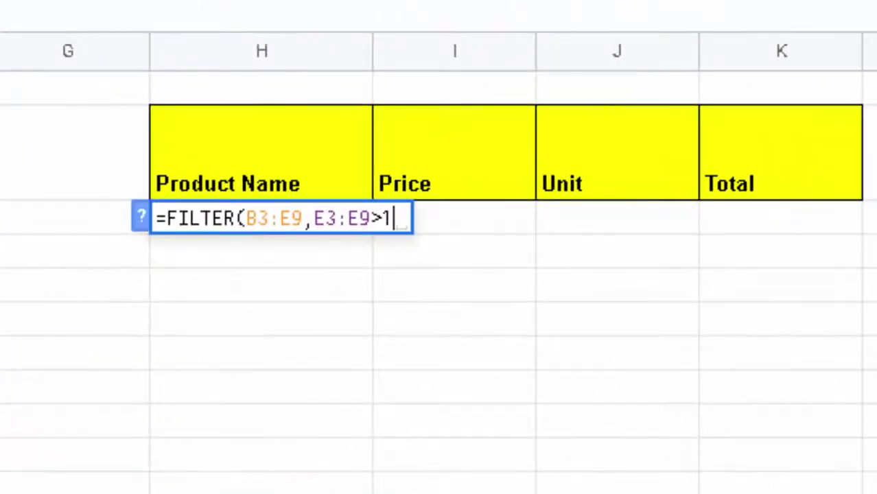
{"action": "type", "text": "000)"}
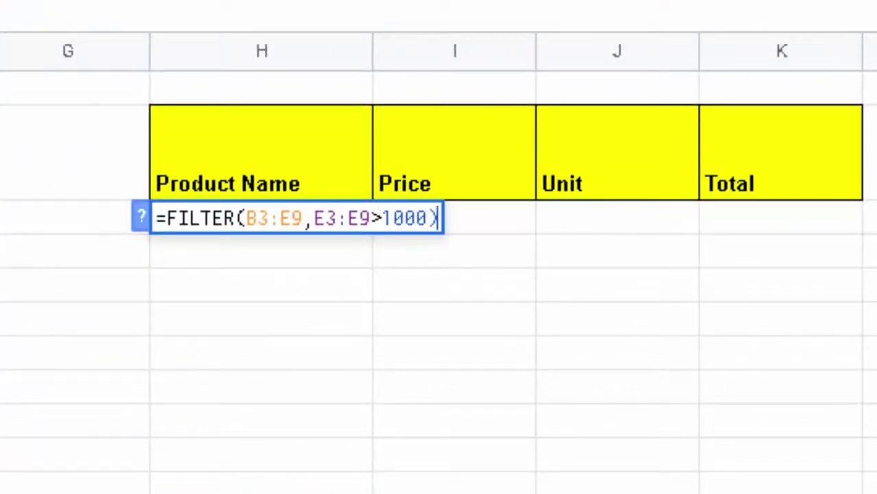
{"action": "key", "text": "Return"}
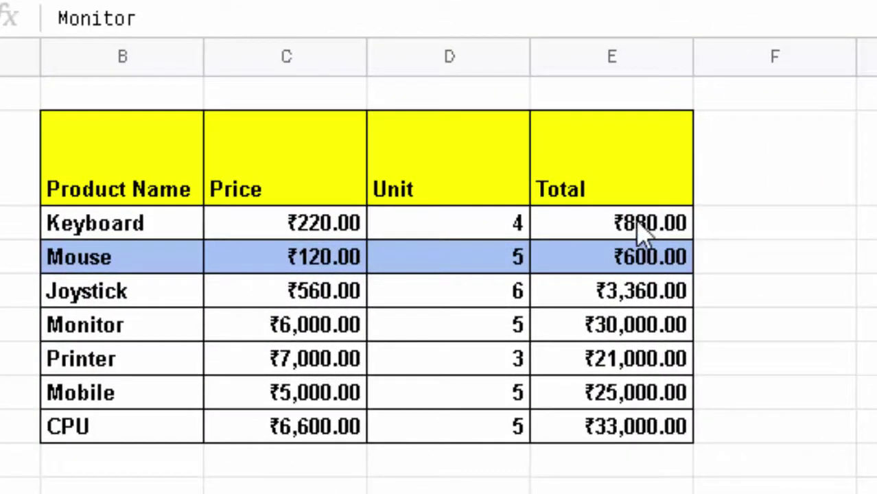
{"action": "left_click", "coordinate": [646, 221]}
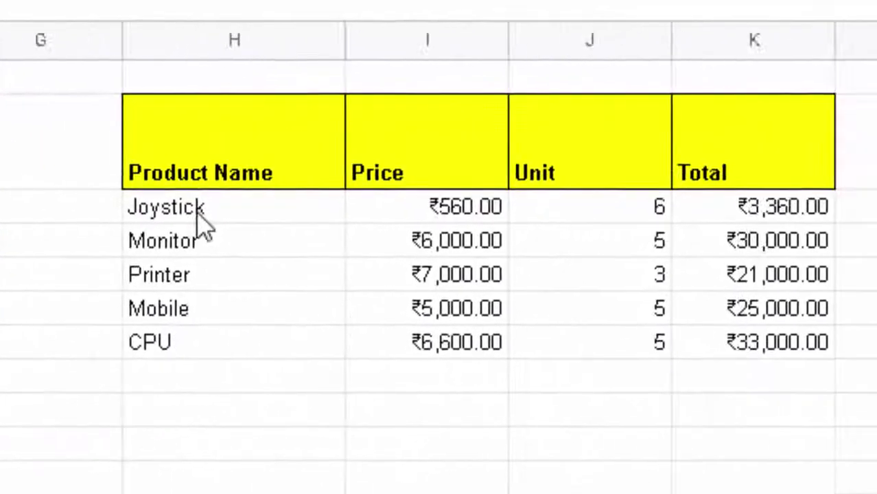
{"action": "left_click", "coordinate": [197, 214]}
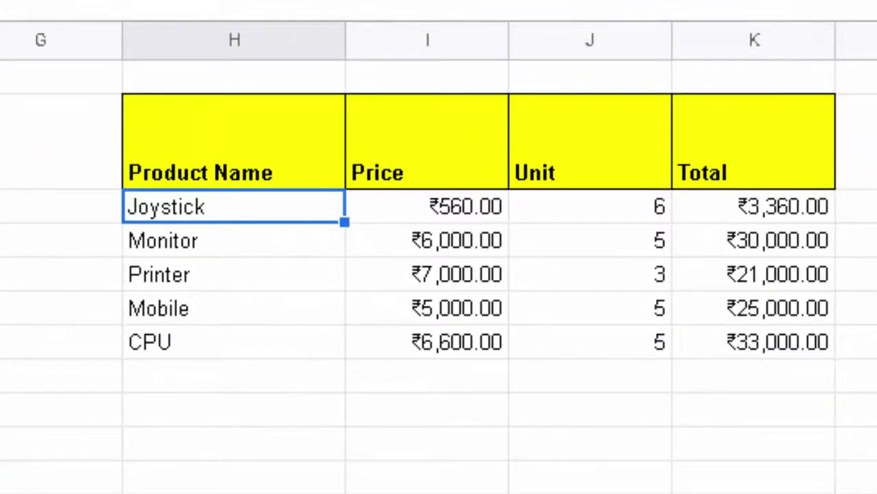
Step: Change the condition to E3:E9<1000 so only Keyboard and Mouse are returned
{"action": "type", "text": "=FILTER(B3:E9,E3:E9>1000)"}
{"action": "key", "text": "Left"}
{"action": "key", "text": "Left"}
{"action": "key", "text": "Left"}
{"action": "key", "text": "BackSpace"}
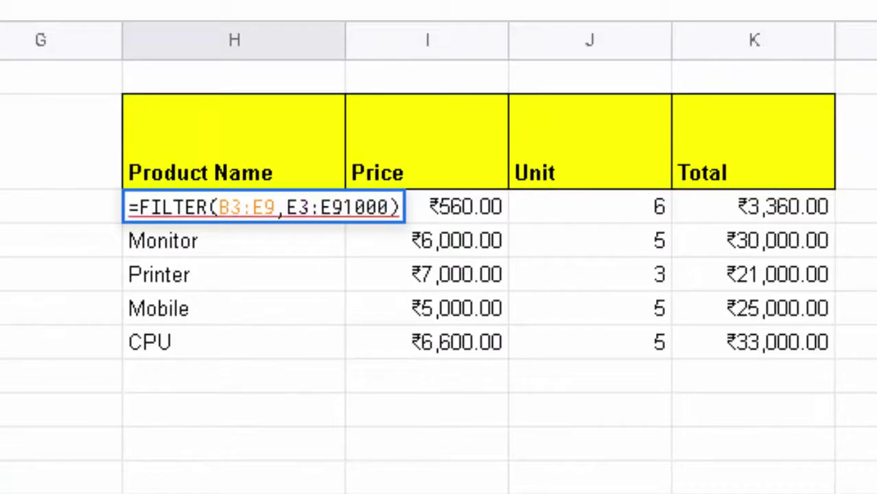
{"action": "type", "text": "<"}
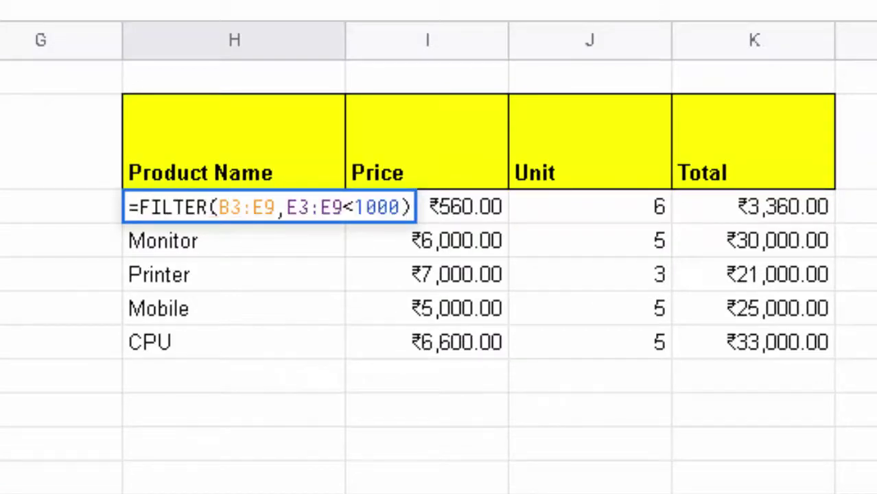
{"action": "key", "text": "Return"}
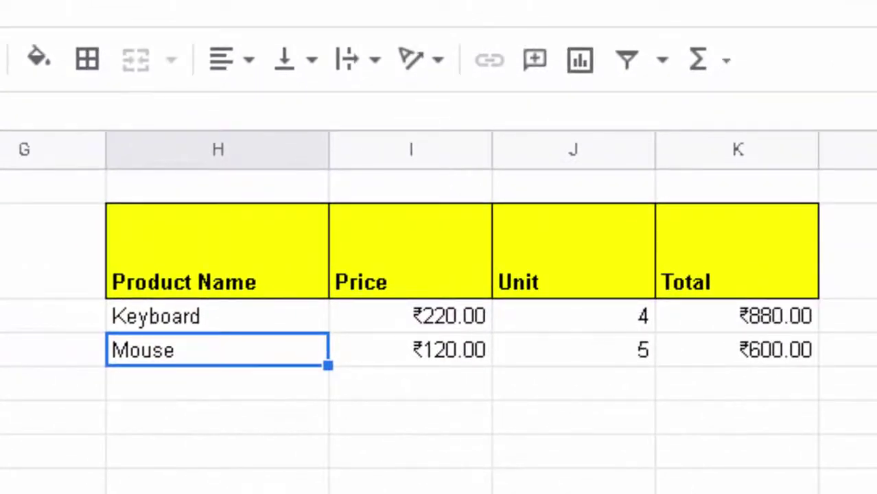
Step: Deselect the results and move back toward the source table in columns B–E
{"action": "left_click", "coordinate": [53, 488]}
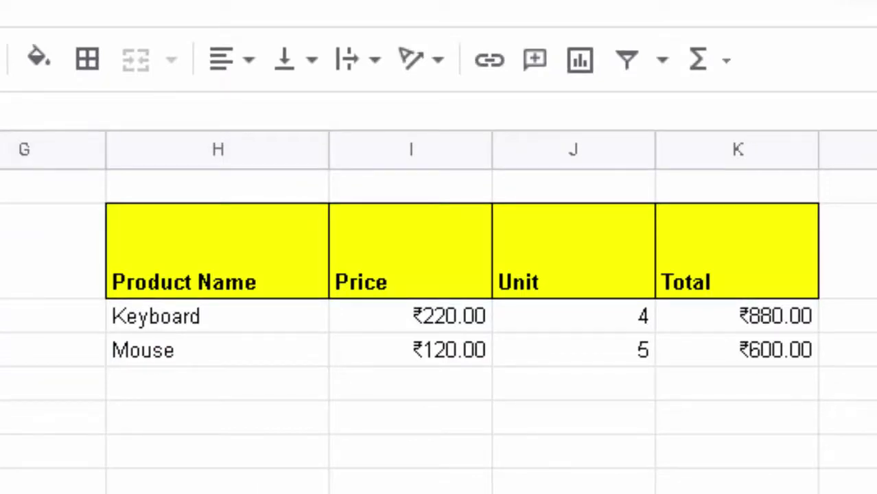
{"action": "key", "text": "Left"}
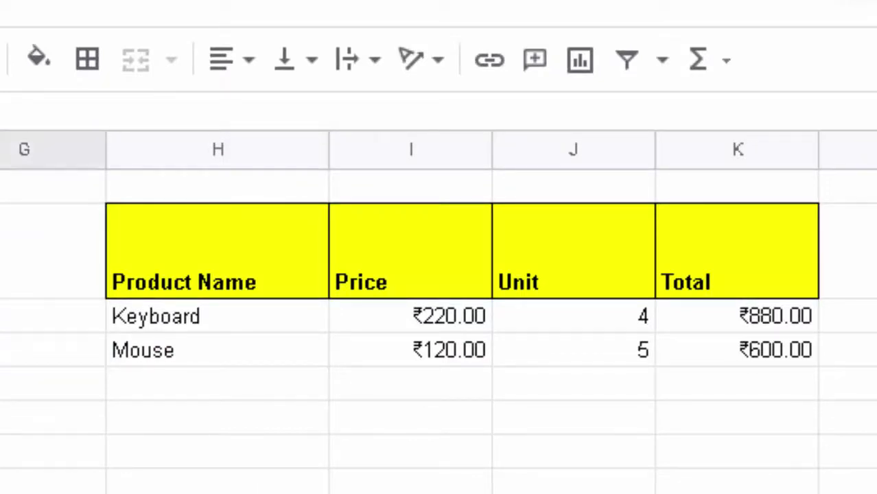